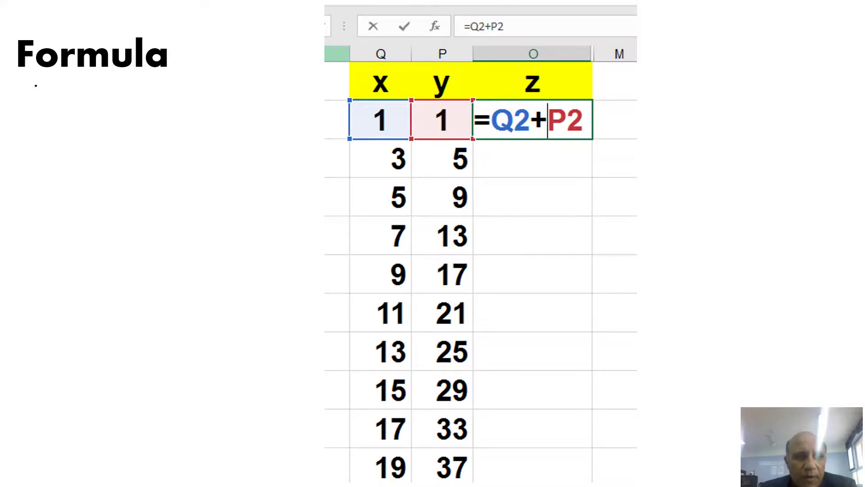
Ink the Formula slide: underline the title, circle Q2, underline P2, arrow down column O.
left_click_drag(37, 86, 181, 84)
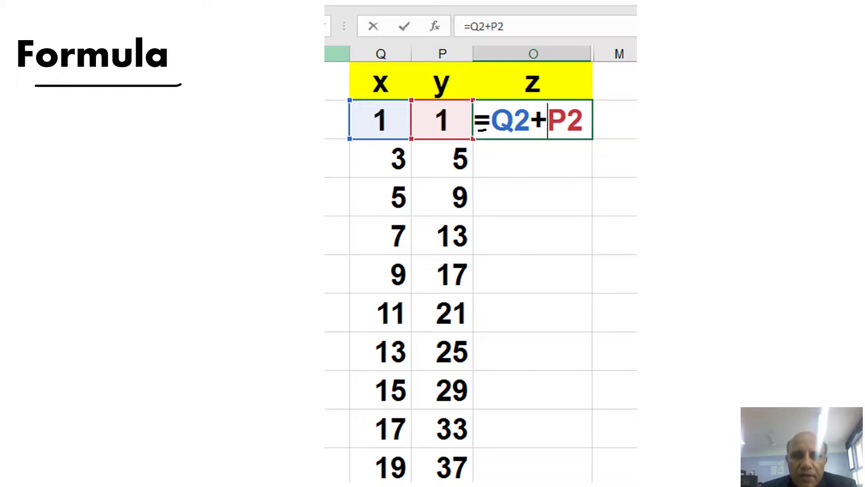
mouse_move(524, 102)
left_mouse_down()
mouse_move(494, 108)
mouse_move(492, 129)
mouse_move(521, 135)
mouse_move(531, 122)
left_mouse_up()
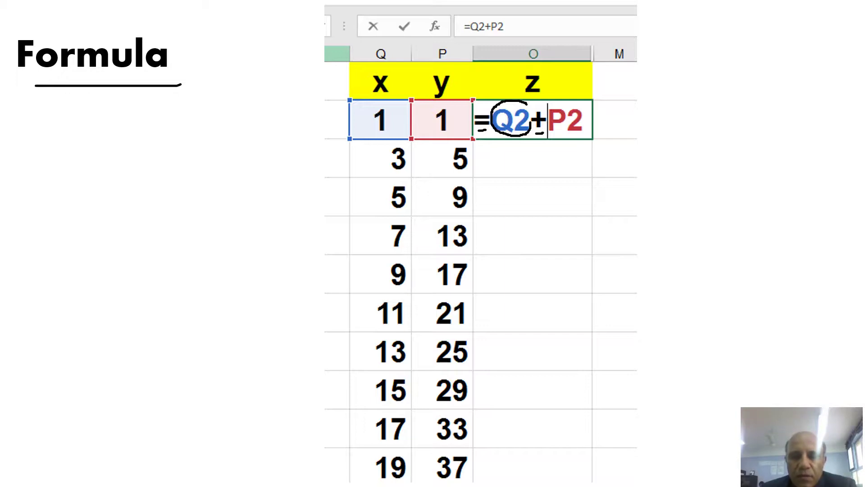
left_click_drag(560, 132, 568, 132)
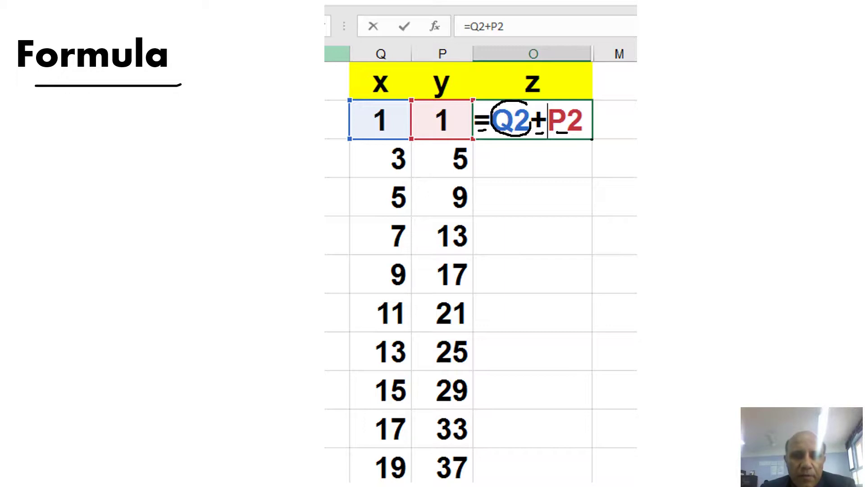
mouse_move(595, 140)
left_mouse_down()
mouse_move(601, 279)
mouse_move(607, 264)
left_mouse_up()
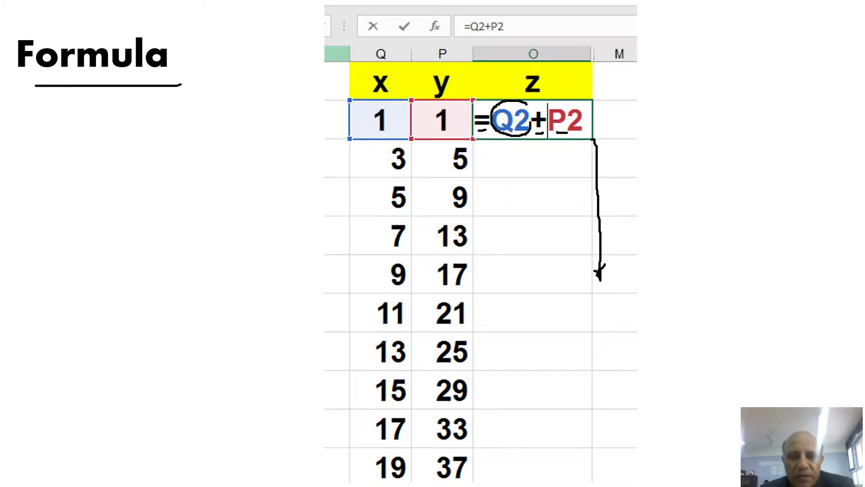
left_click_drag(370, 50, 433, 60)
mouse_move(547, 72)
left_mouse_down()
mouse_move(517, 76)
mouse_move(549, 88)
left_mouse_up()
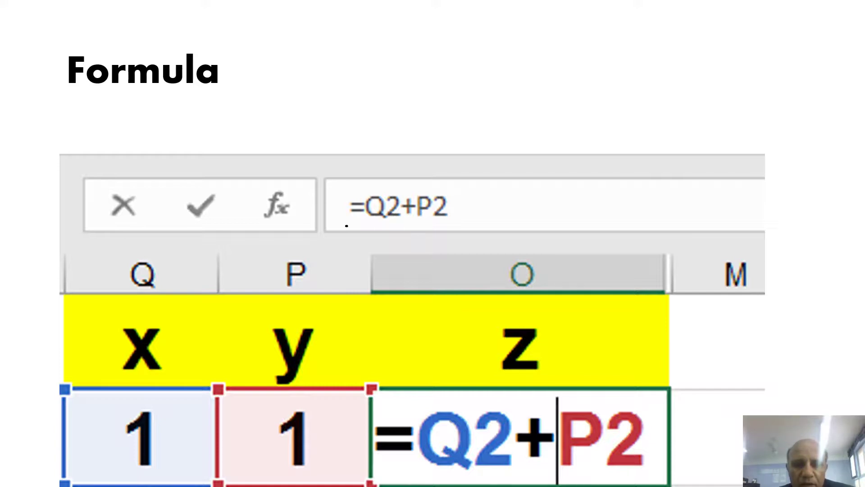
Underline =Q2+P2 in the formula bar and advance to the SUM function slide.
left_click_drag(350, 228, 436, 221)
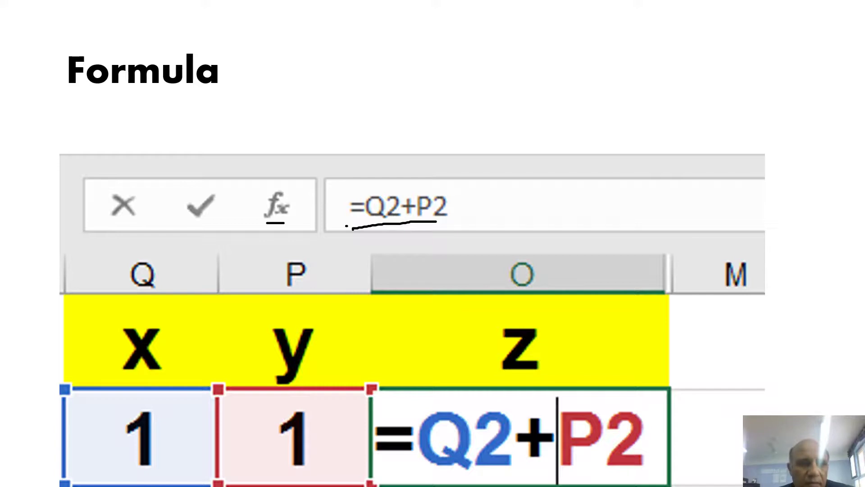
key("Right")
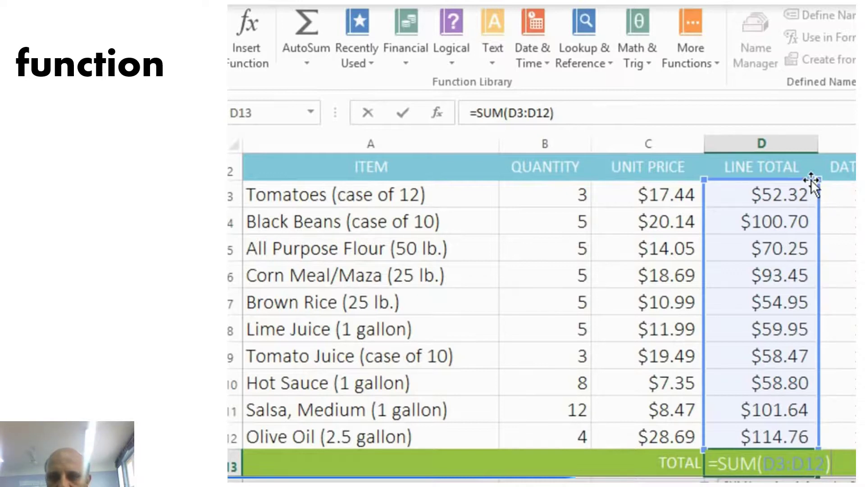
Draw an ink stroke down the LINE TOTAL column D on the SUM slide.
mouse_move(738, 191)
left_mouse_down()
mouse_move(751, 268)
mouse_move(742, 425)
left_mouse_up()
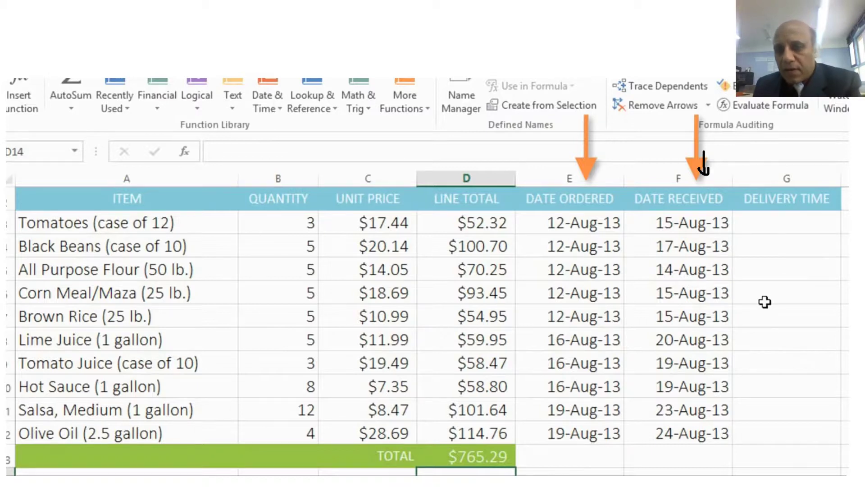
Draw ink arrows across the DELIVERY TIME cell and down column G.
mouse_move(749, 224)
left_mouse_down()
mouse_move(790, 221)
mouse_move(782, 231)
left_mouse_up()
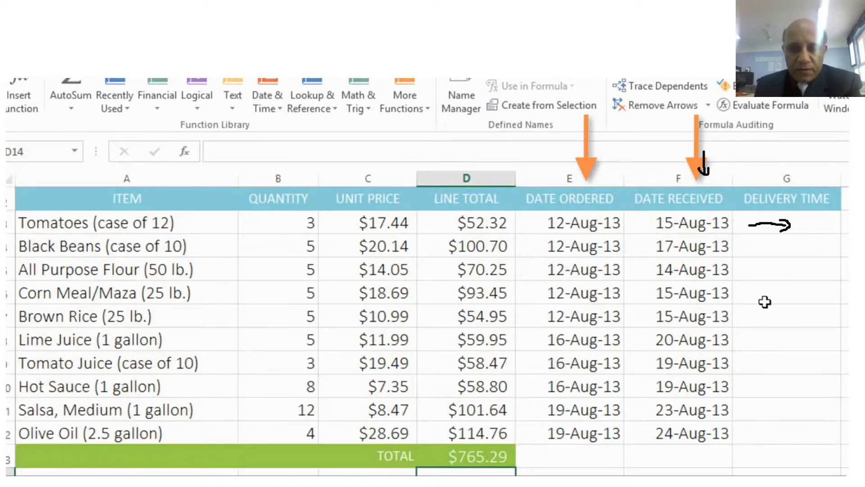
left_click_drag(815, 222, 824, 308)
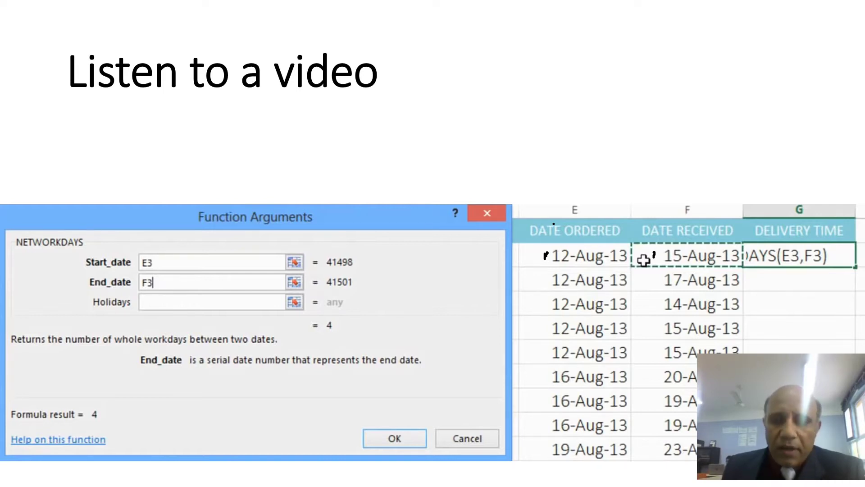
Tick the G3 NETWORKDAYS formula cell and the E3 start-date argument.
left_click_drag(832, 263, 821, 275)
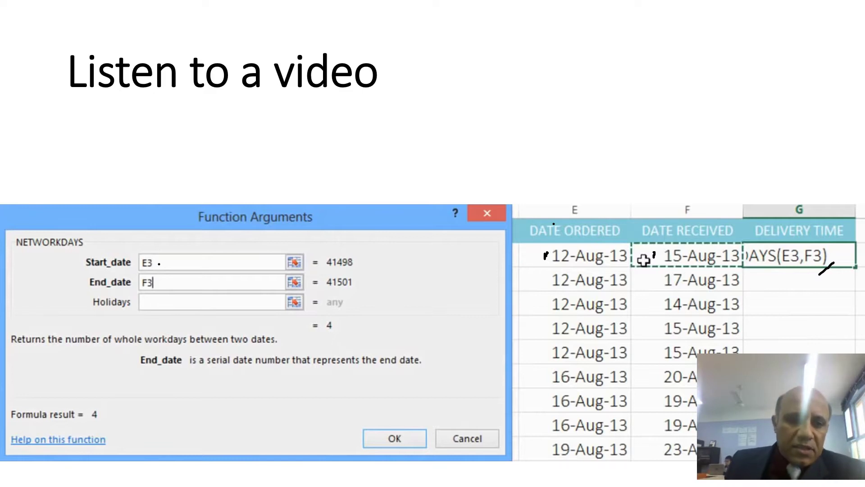
mouse_move(159, 265)
left_mouse_down()
mouse_move(167, 261)
mouse_move(173, 282)
left_mouse_up()
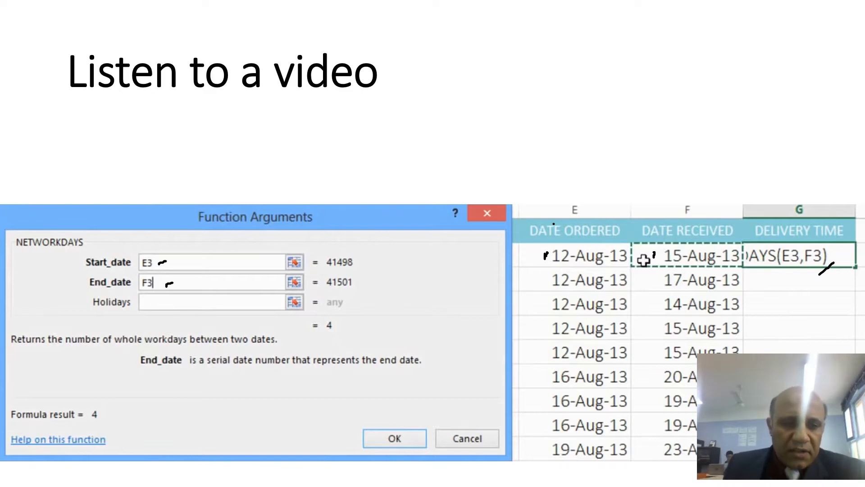